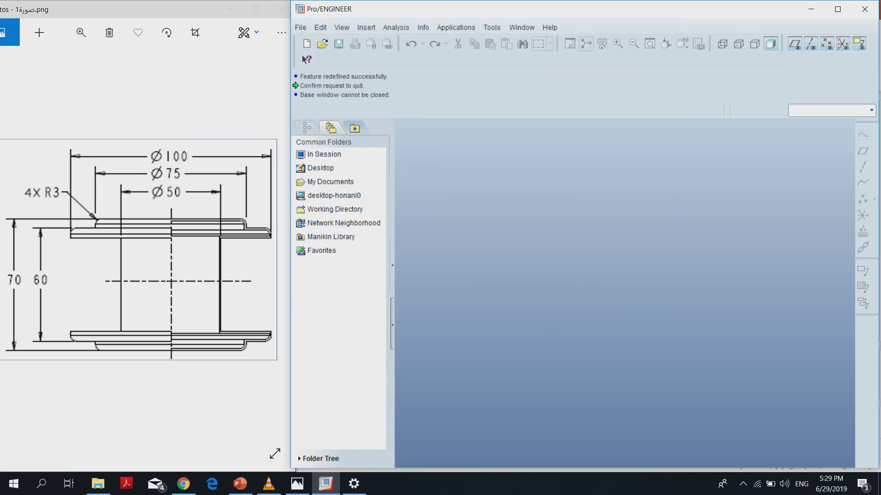
Step: Create solid part PRT0002 using the mmns_part_solid template instead of the default
left_click(300, 27)
left_click(307, 40)
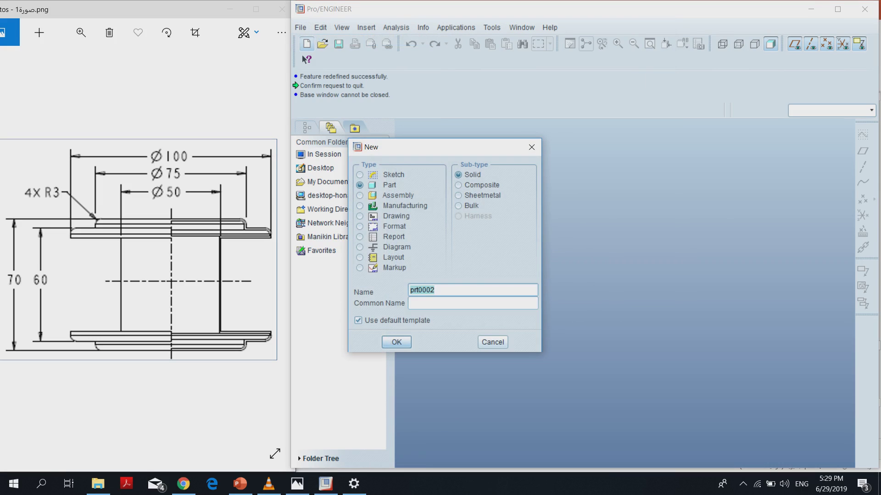
left_click(358, 320)
left_click(396, 342)
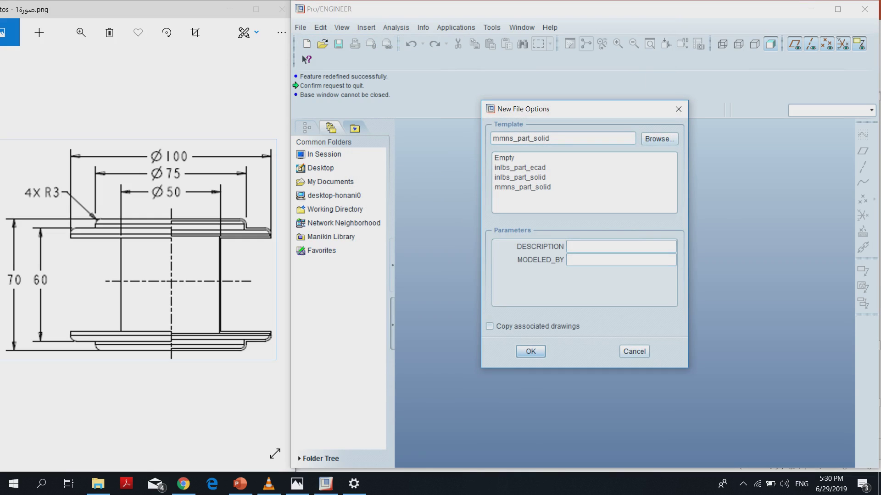
left_click(522, 187)
left_click(530, 351)
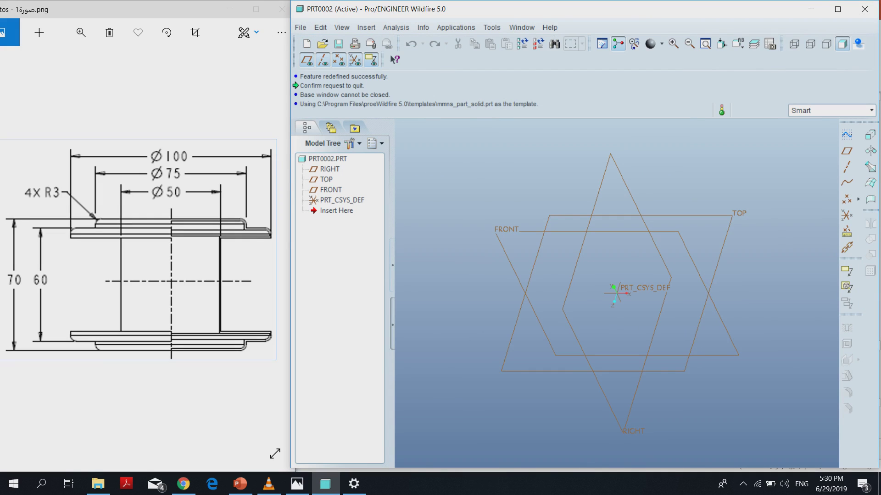
Step: Start a new sketch on the TOP datum plane
left_click(847, 134)
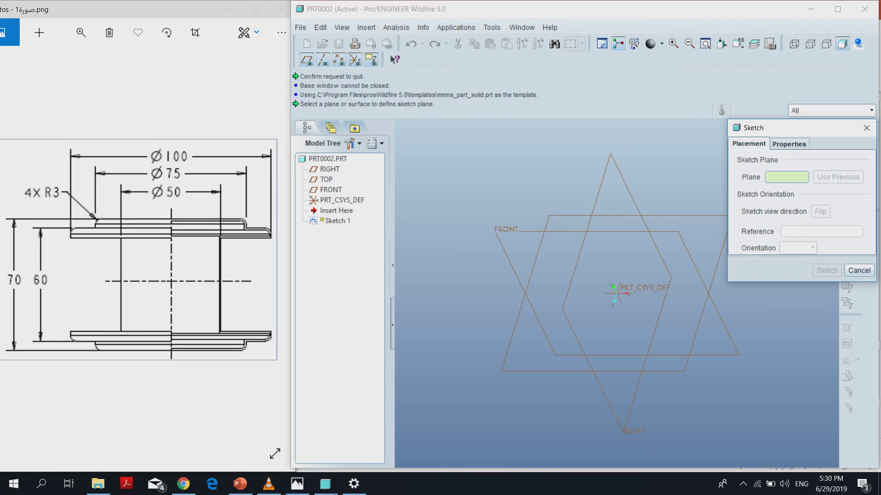
left_click(611, 404)
key("Return")
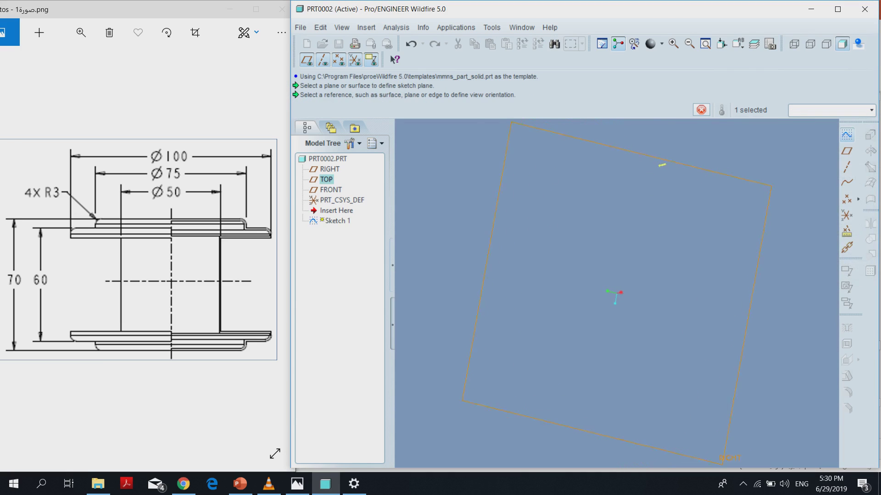
Step: Draw a vertical centerline through the origin as the revolve axis
left_click(850, 150)
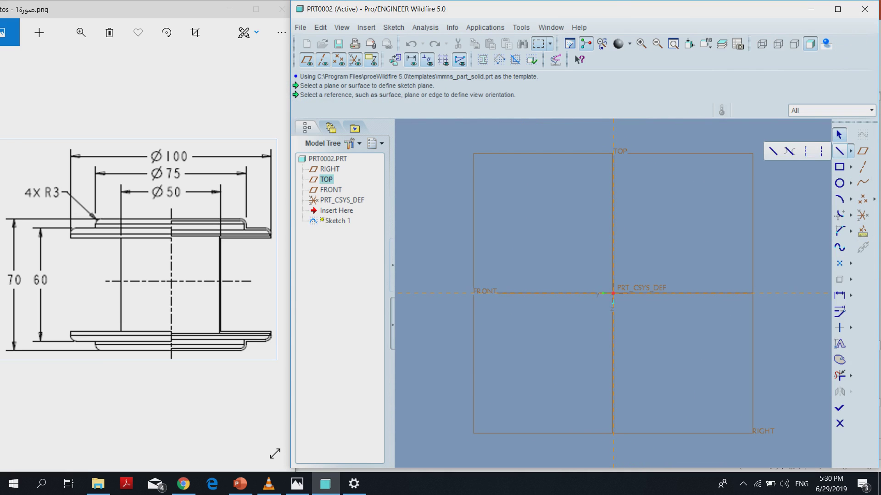
left_click(821, 152)
left_click(613, 198)
left_click(614, 246)
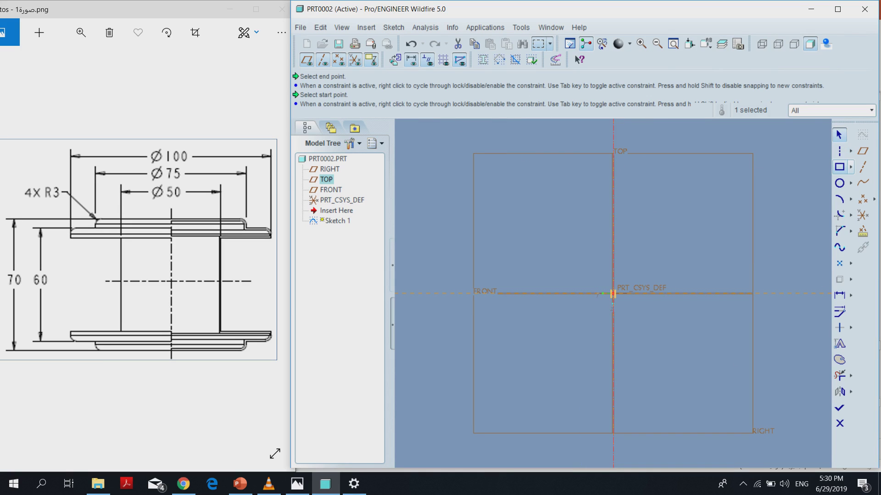
left_click(851, 150)
left_click(773, 151)
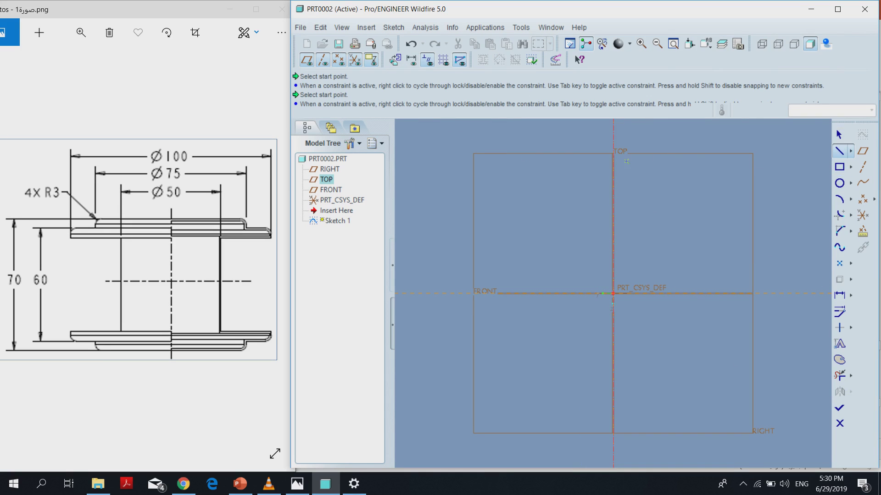
Step: Draw the stepped horizontal and vertical upper flange lines running right from the centerline
left_click(613, 150)
left_click(703, 161)
left_click(737, 161)
left_click(737, 174)
middle_click(737, 175)
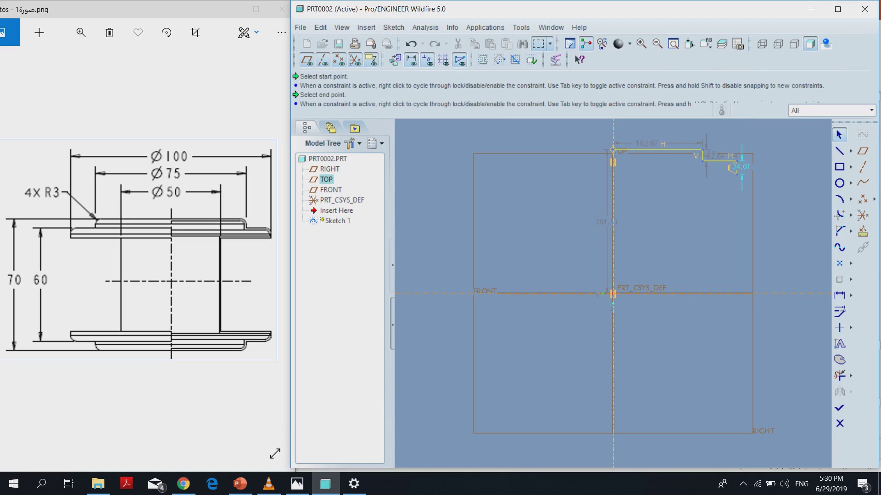
left_click(737, 171)
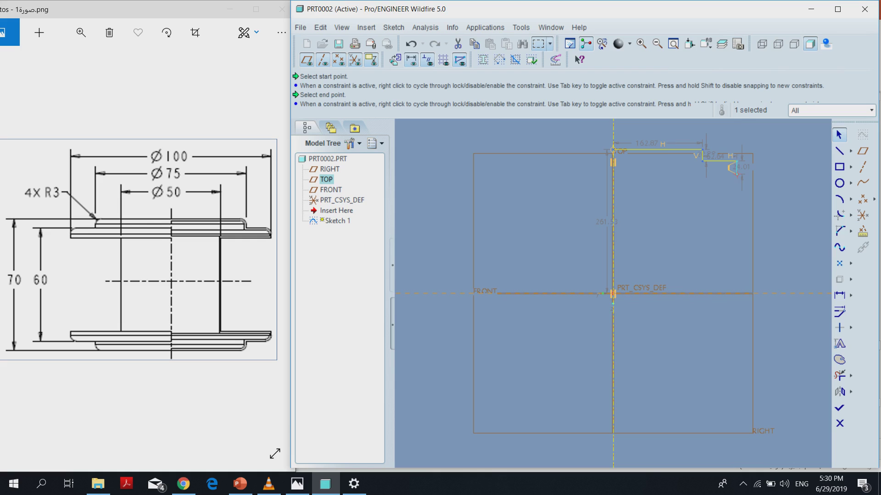
left_click(839, 151)
left_click(736, 174)
left_click(687, 174)
left_click(838, 134)
Step: Set the flange dimensions to 37.50 and 50.00, and the thickness to (70-60)/2 = 5.00
double_click(648, 143)
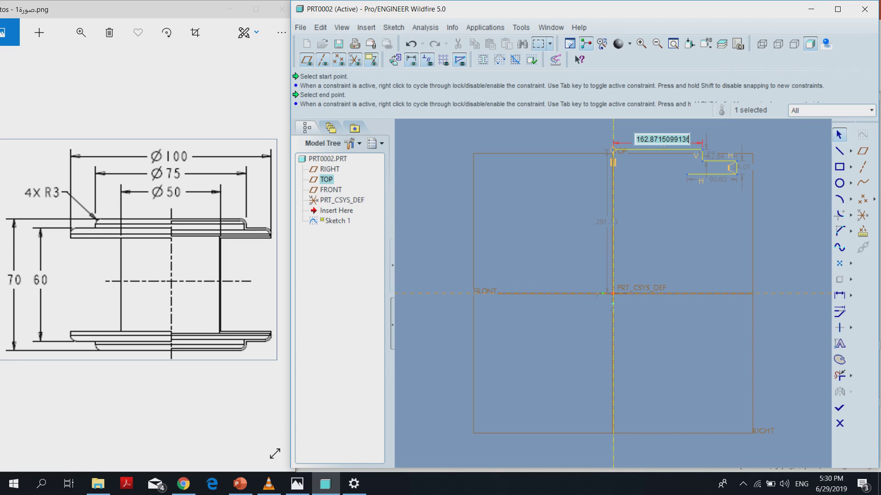
type("37.5")
key("Return")
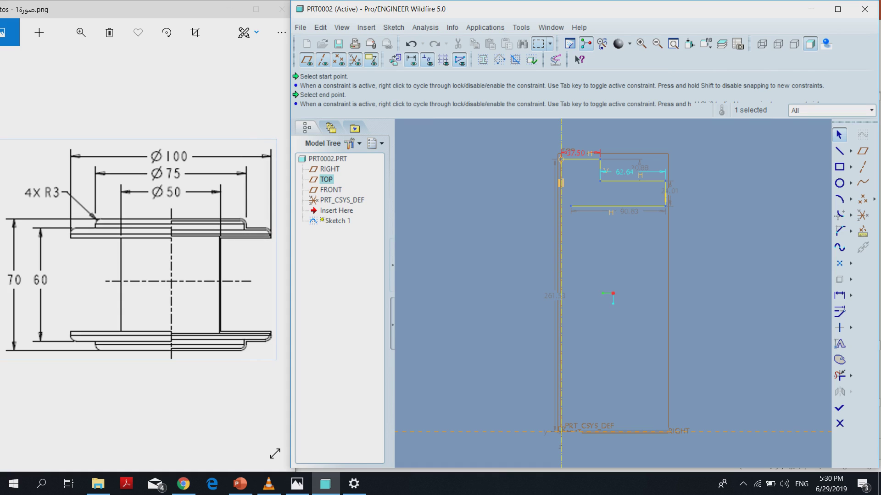
double_click(625, 172)
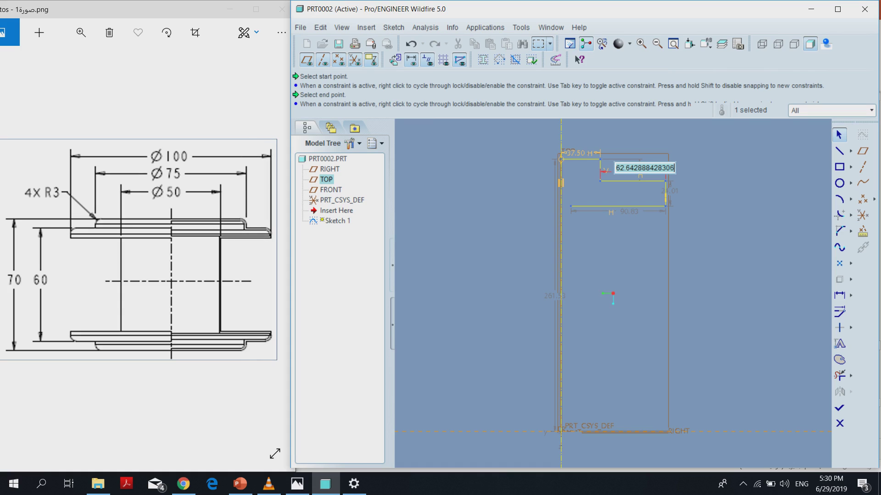
type("50.00")
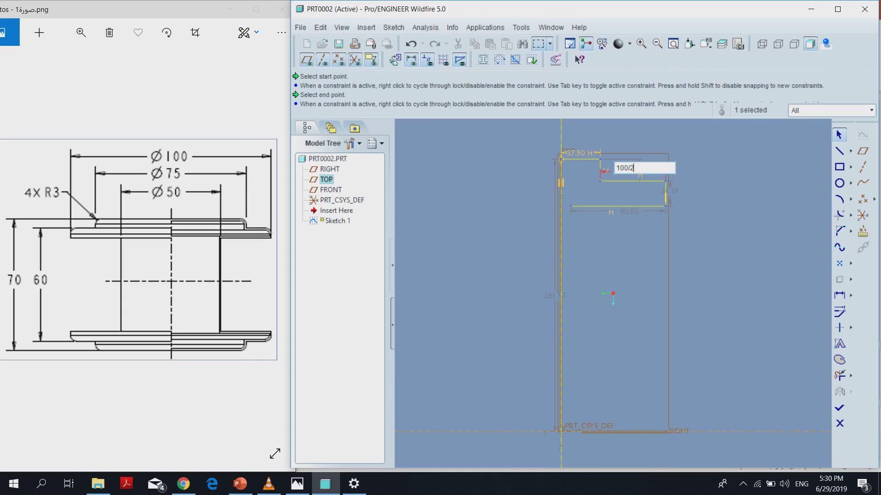
key("Return")
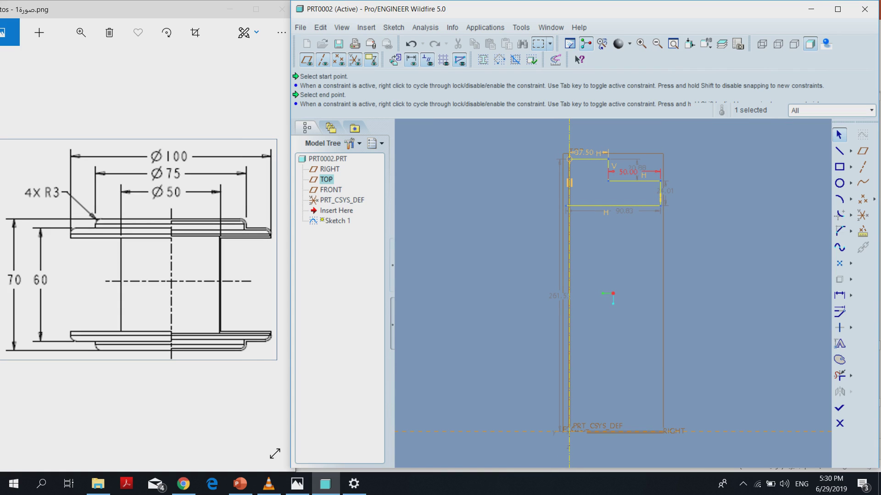
left_click_drag(640, 168, 713, 177)
double_click(713, 176)
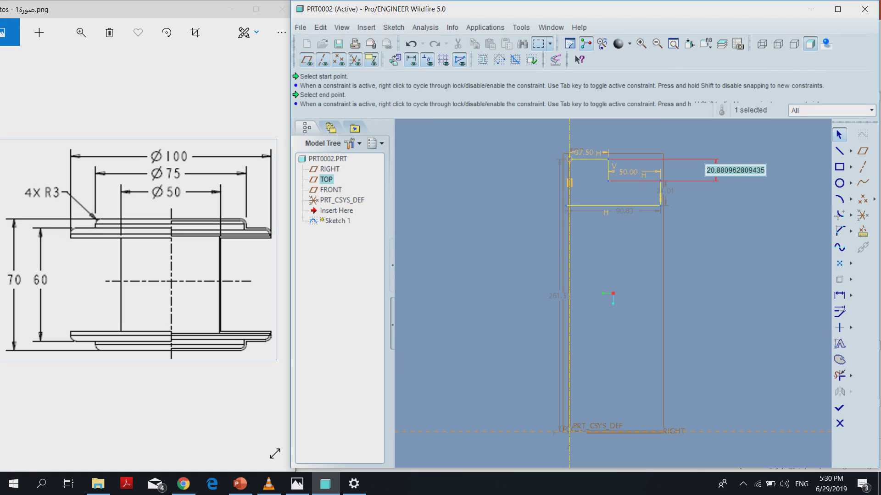
type("(70-60)/2")
key("Return")
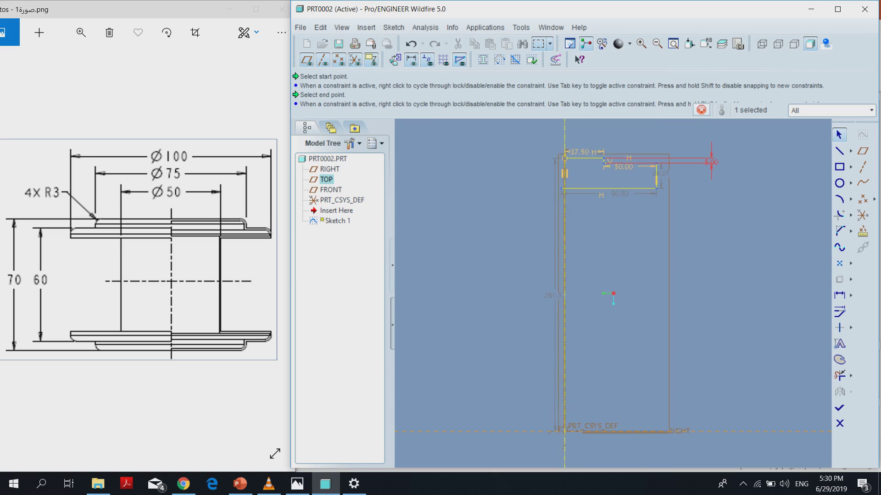
Step: Set the flange step height to 5.00 and the remaining width to 25.00
double_click(660, 174)
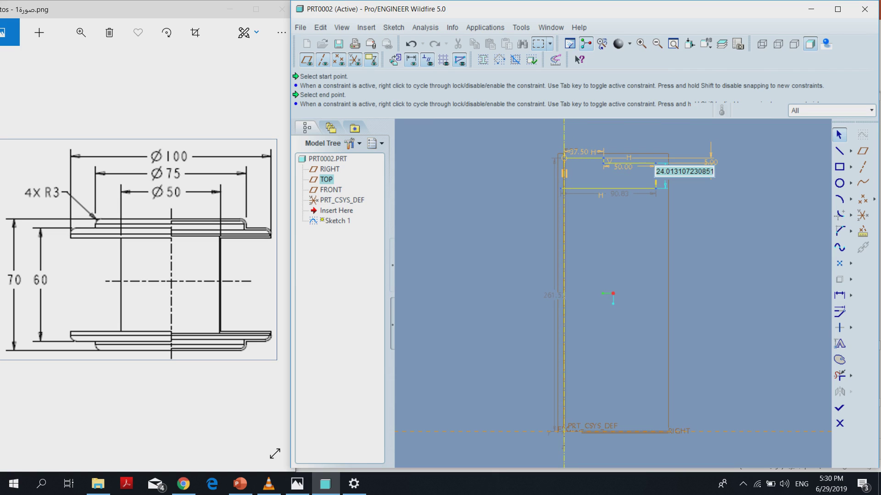
type("5")
key("Return")
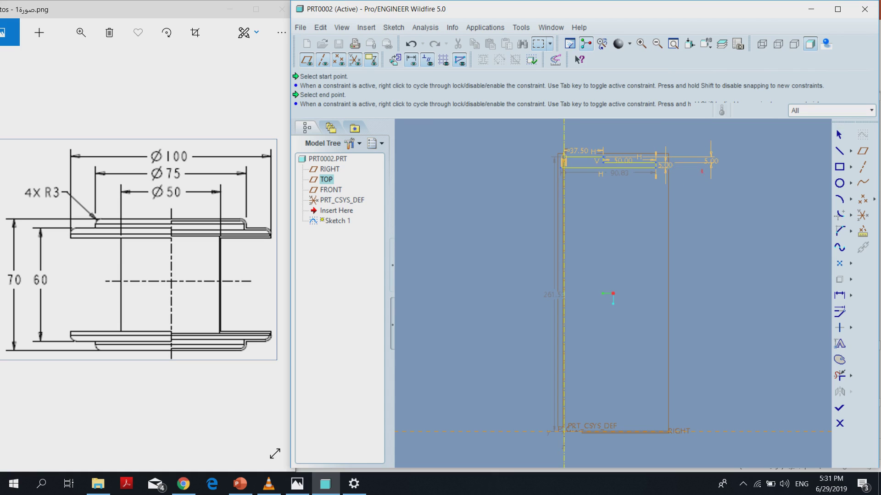
left_click_drag(664, 165, 729, 166)
double_click(619, 173)
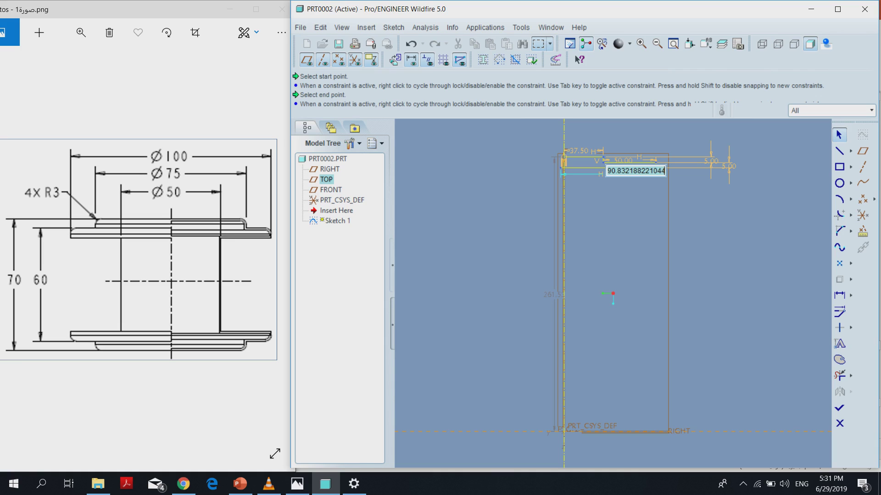
type("50/")
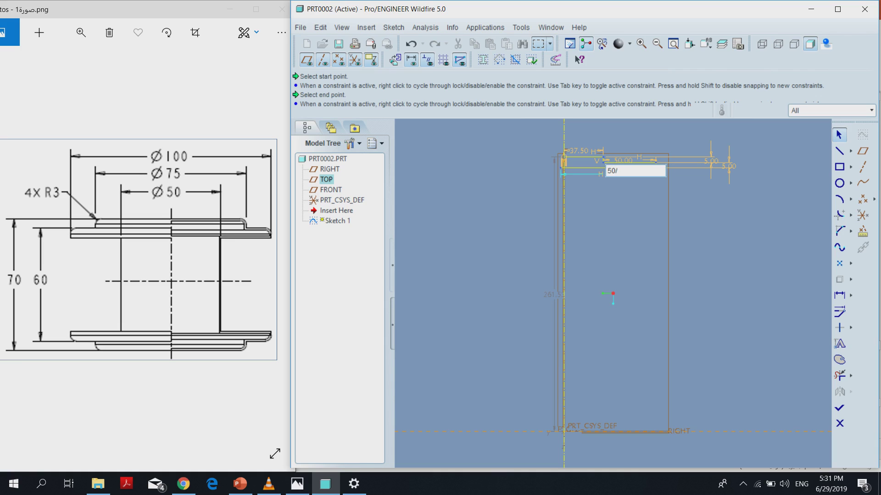
type("2")
key("Return")
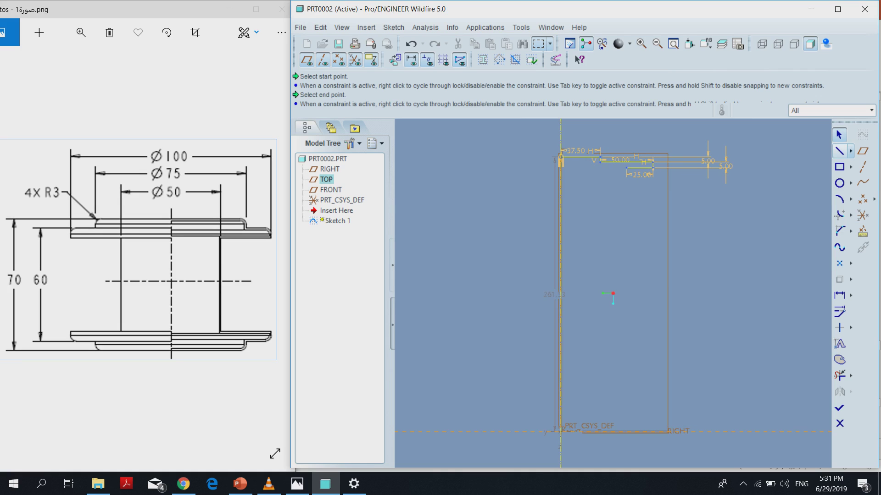
left_click(840, 151)
Step: Draw the inner wall, lower flange steps, and return line up the centerline to close the profile
left_click(626, 167)
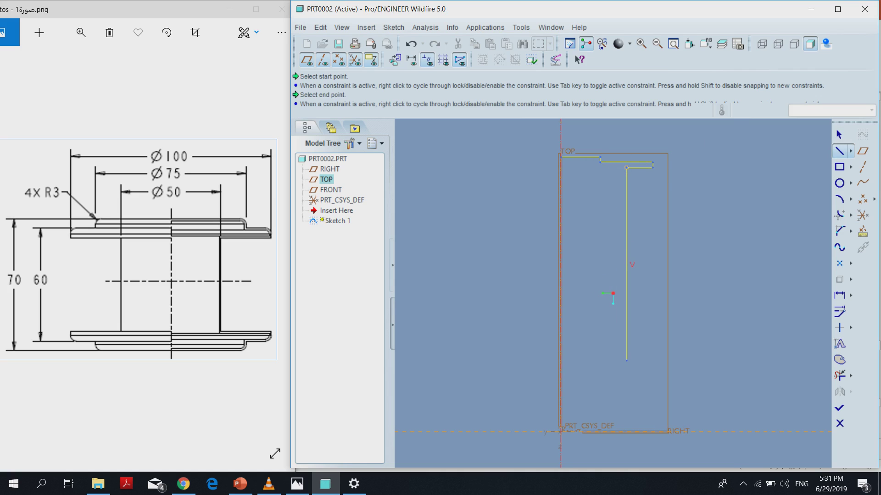
left_click(626, 359)
left_click(653, 359)
left_click(601, 365)
left_click(561, 370)
left_click(561, 157)
middle_click(825, 170)
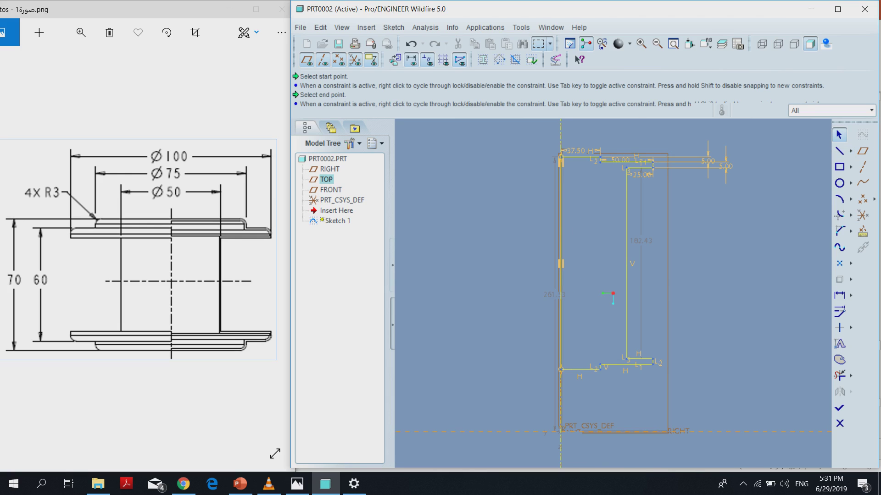
Step: Change the 182.43 inner wall dimension to 50 and reorient the sketch to face the screen
double_click(641, 240)
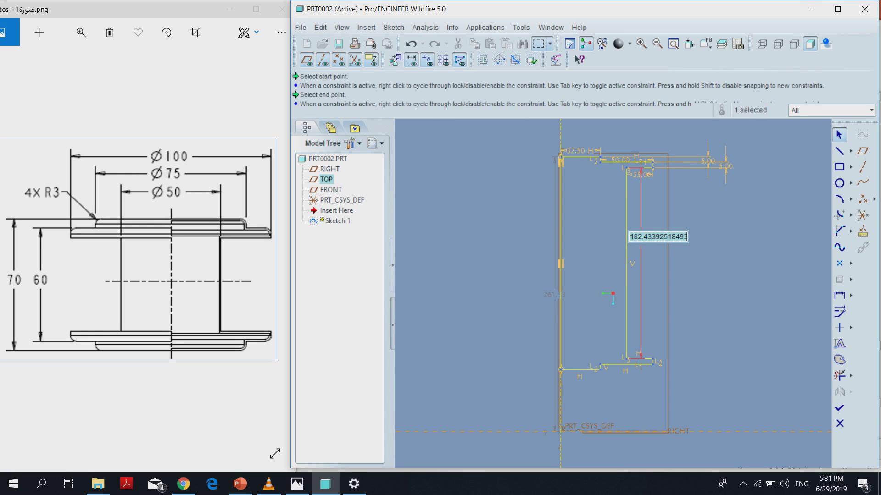
type("50")
key("Return")
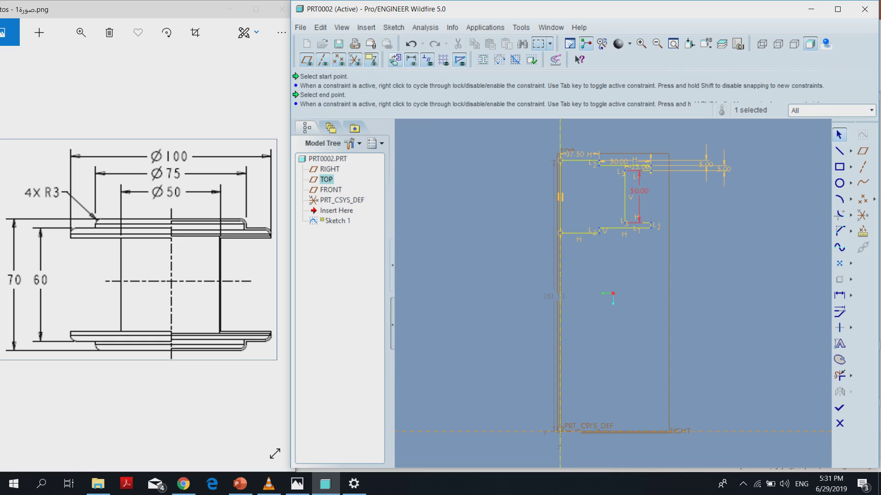
left_click(395, 60)
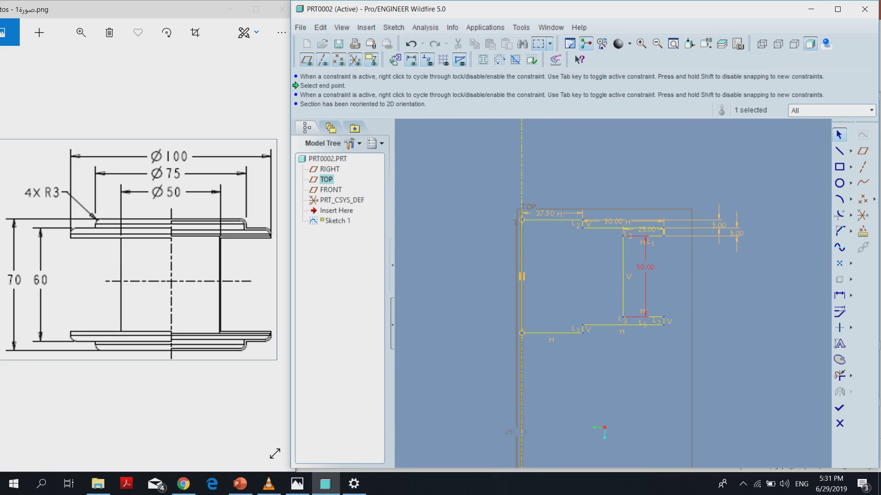
key("Escape")
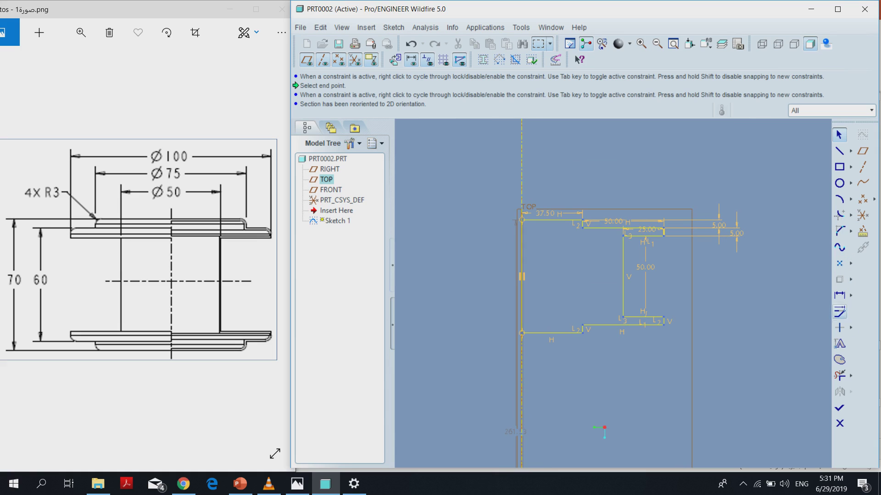
Step: Try adding an overall 70 height dimension, then undo it as conflicting
left_click(839, 295)
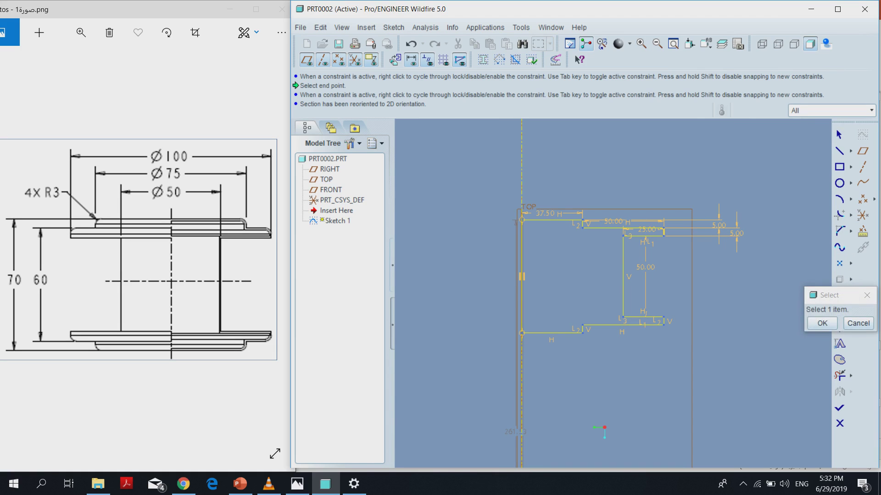
left_click(541, 220)
left_click(541, 334)
left_click(822, 323)
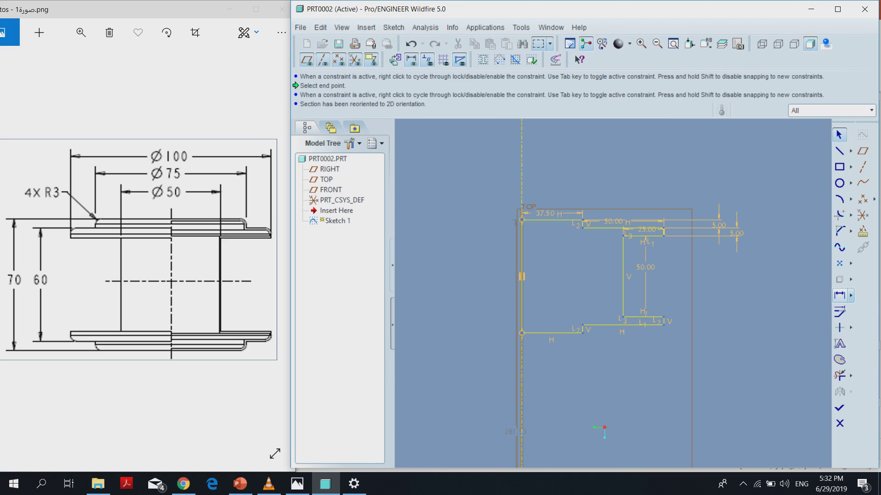
left_click(851, 296)
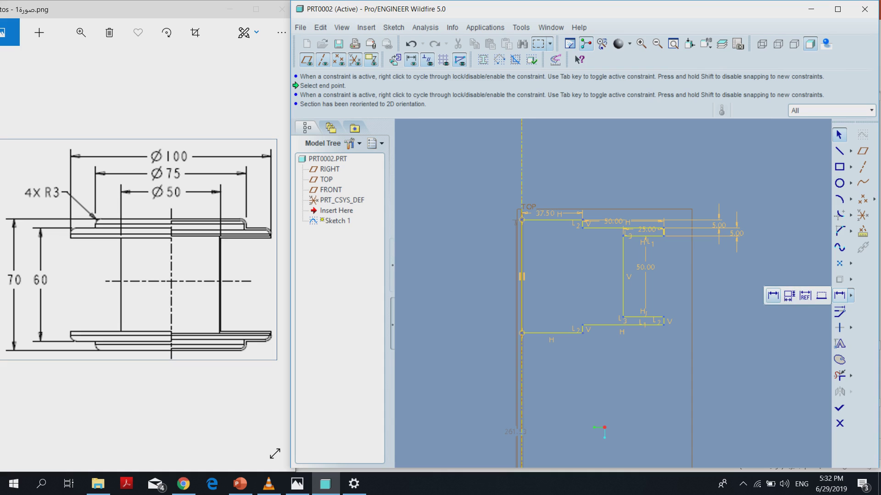
left_click(789, 296)
left_click(521, 220)
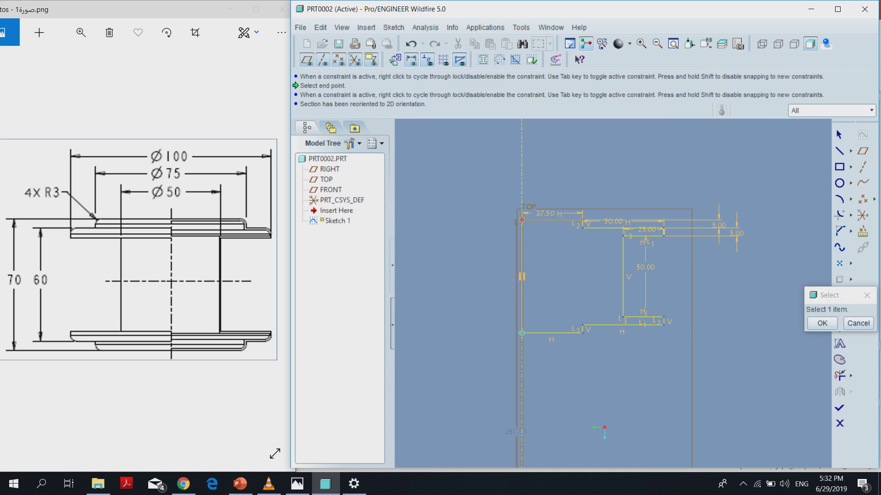
left_click(522, 333)
middle_click(490, 277)
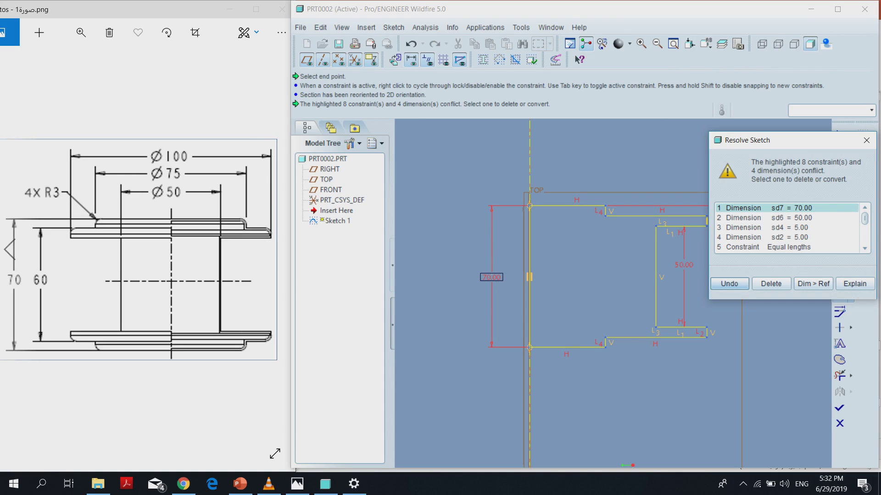
left_click(866, 140)
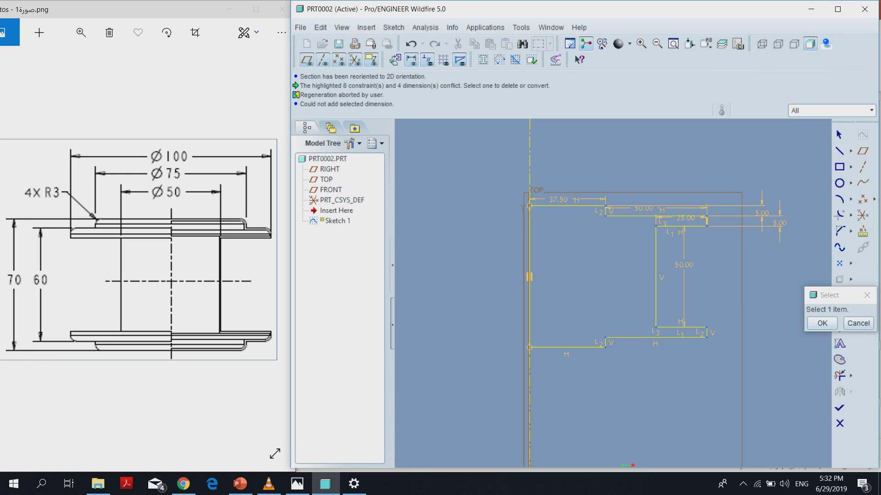
Step: Try a 60 height dimension, undo it, and finish the sketch as Sketch 1
left_click(605, 338)
left_click(606, 216)
middle_click(497, 269)
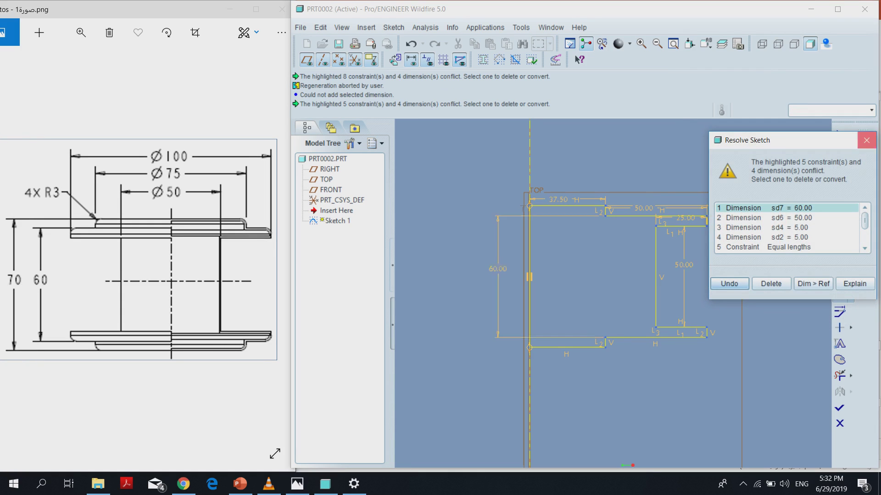
left_click(866, 140)
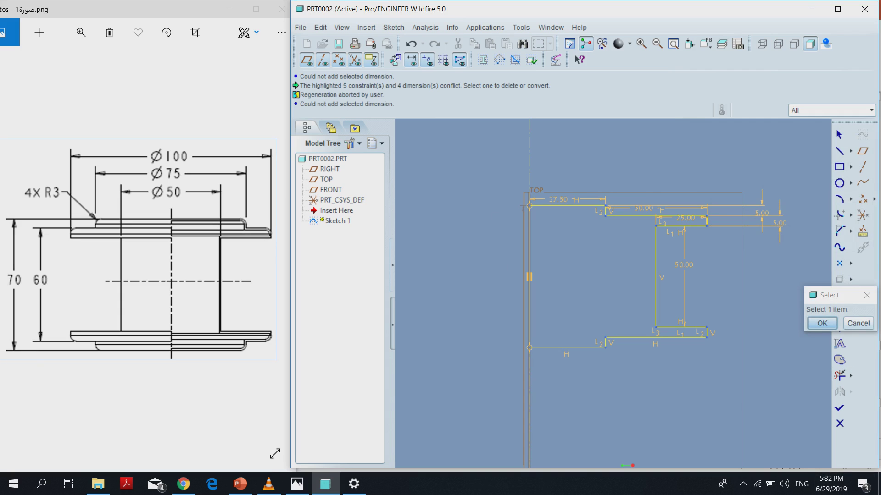
key("Escape")
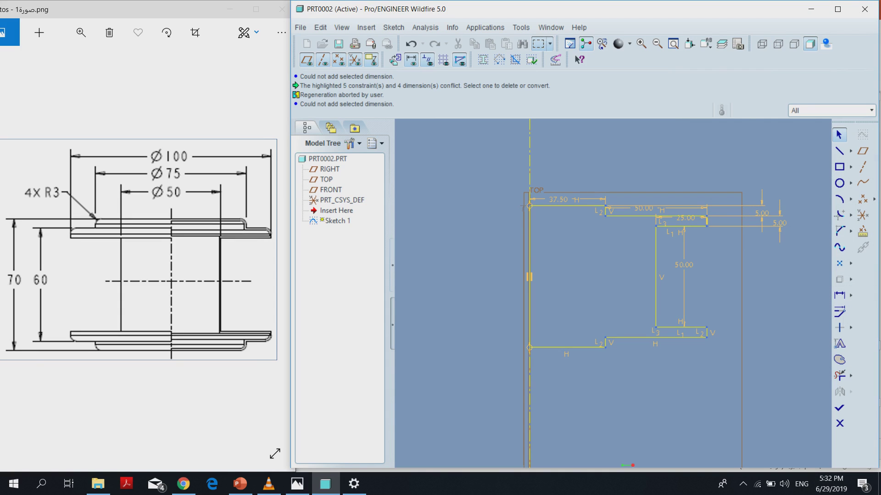
left_click(840, 408)
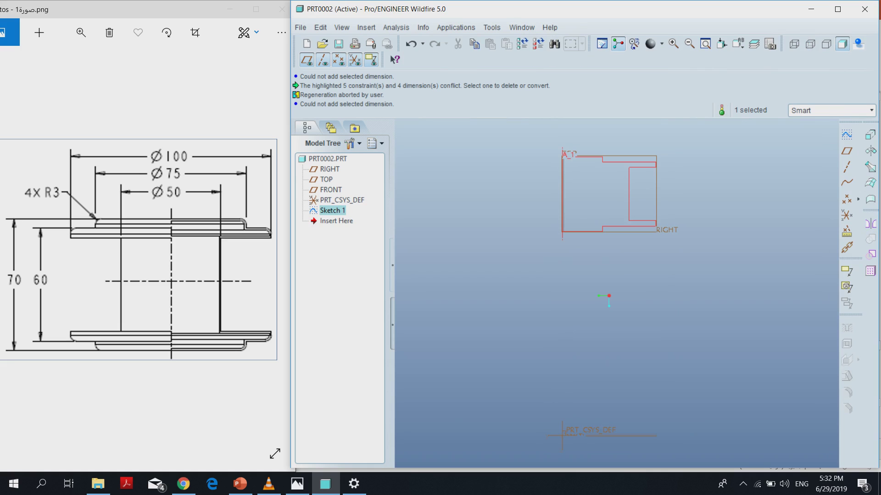
Step: Revolve Sketch 1 a full 360° into the solid spool
left_click(870, 151)
middle_click_drag(573, 275, 605, 257)
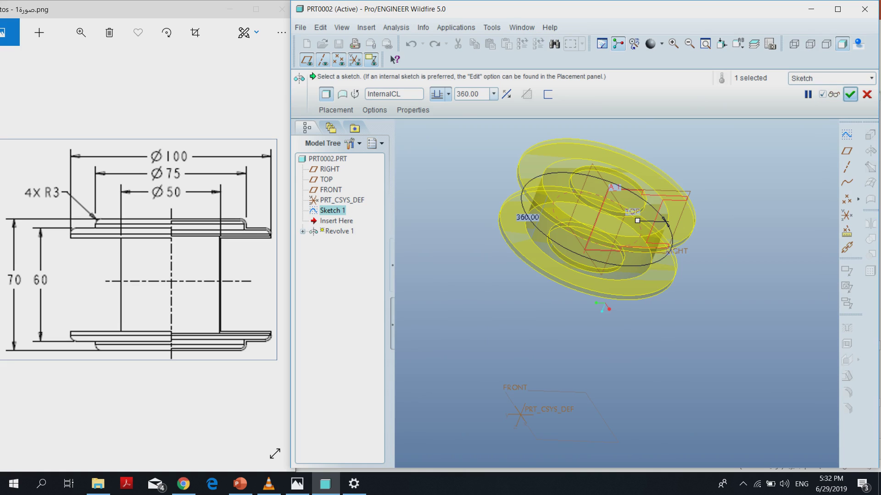
left_click(850, 95)
mouse_move(596, 275)
middle_mouse_down()
mouse_move(624, 257)
mouse_move(597, 303)
middle_mouse_up()
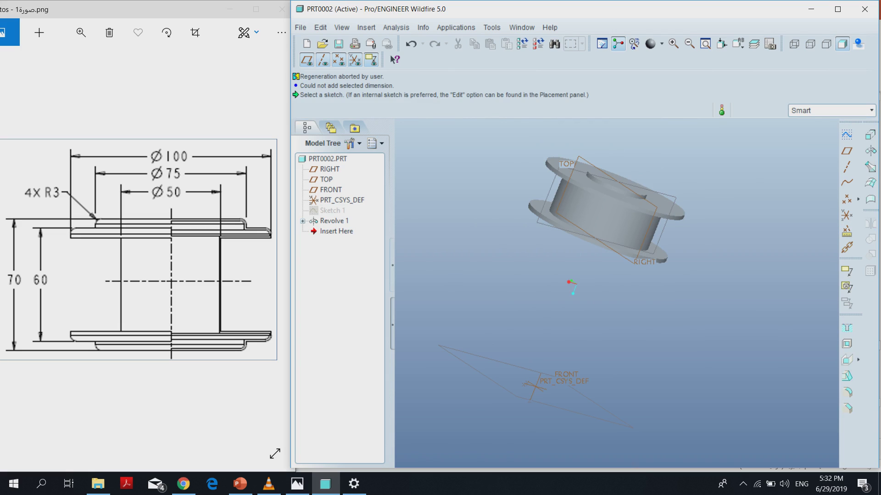
left_click(847, 392)
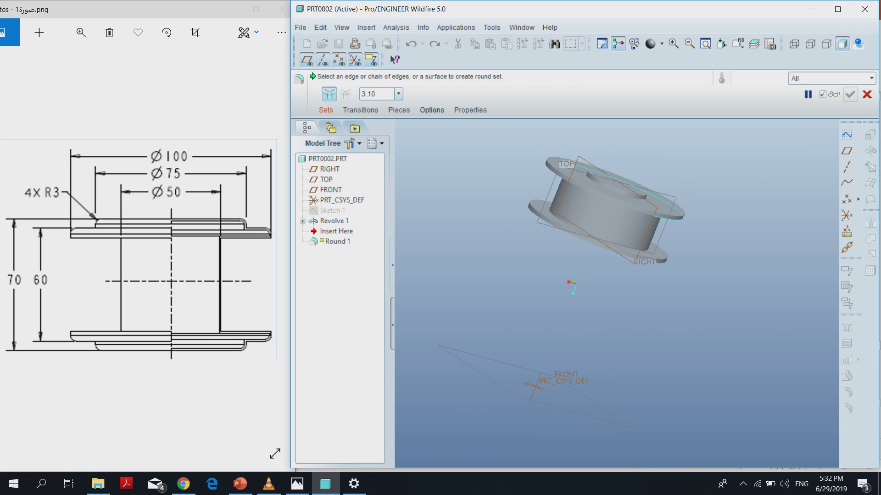
Step: Select the top circular edge, a flange edge and the inner hole edge for rounding
scroll(647, 184, "up", 2)
scroll(647, 184, "up", 2)
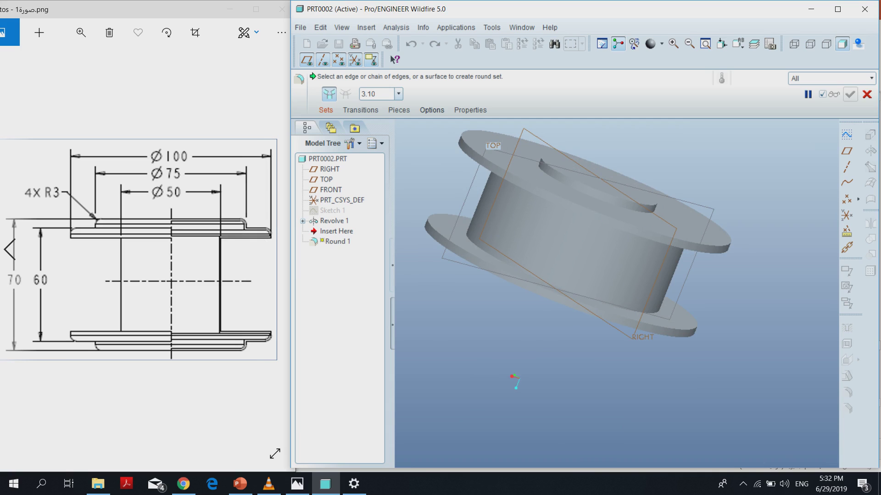
left_click(596, 194)
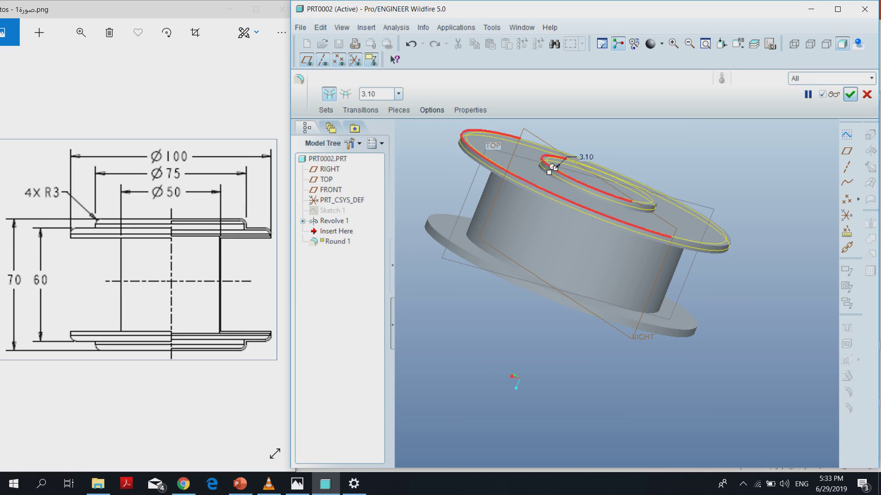
middle_click_drag(555, 168, 542, 163)
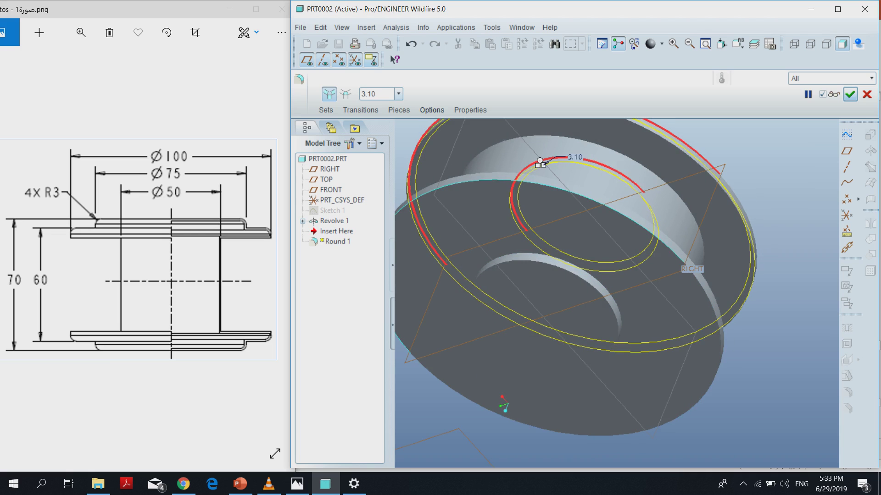
left_click(541, 164, "ctrl")
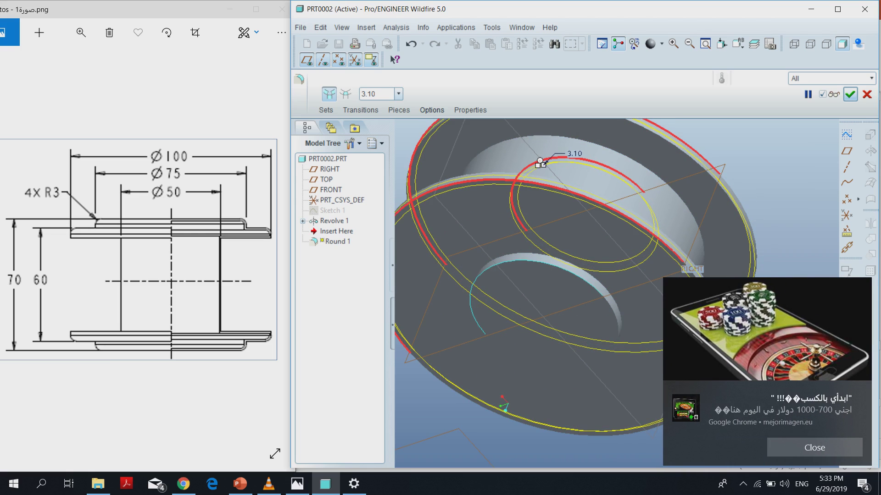
left_click(476, 294, "ctrl")
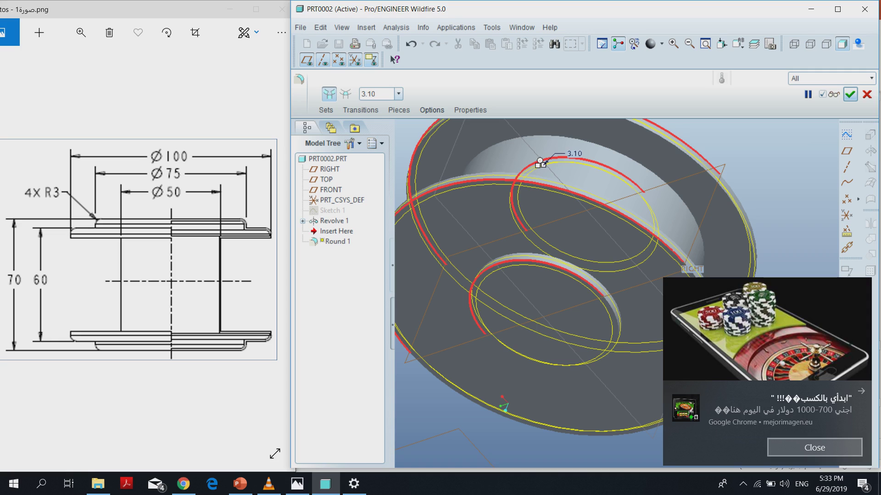
scroll(660, 206, "down", 1)
scroll(661, 207, "down", 1)
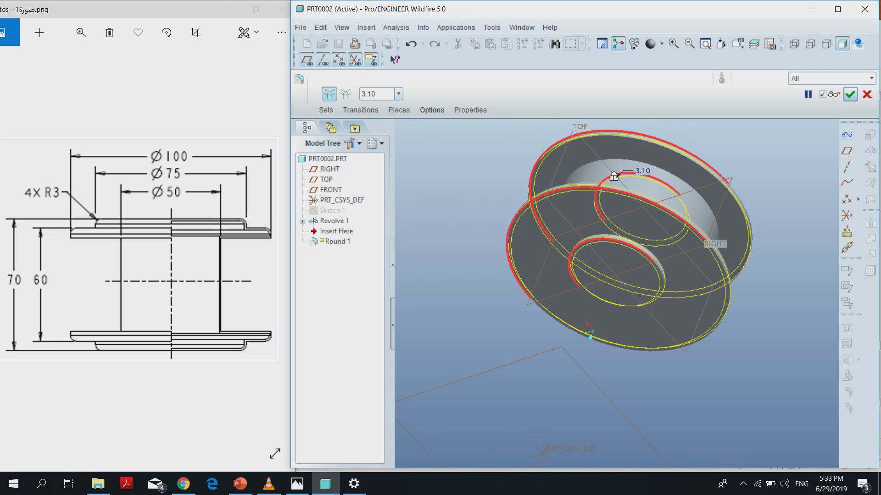
scroll(661, 206, "down", 1)
Step: Set the round radius to 3.00 and complete Round 1
double_click(630, 183)
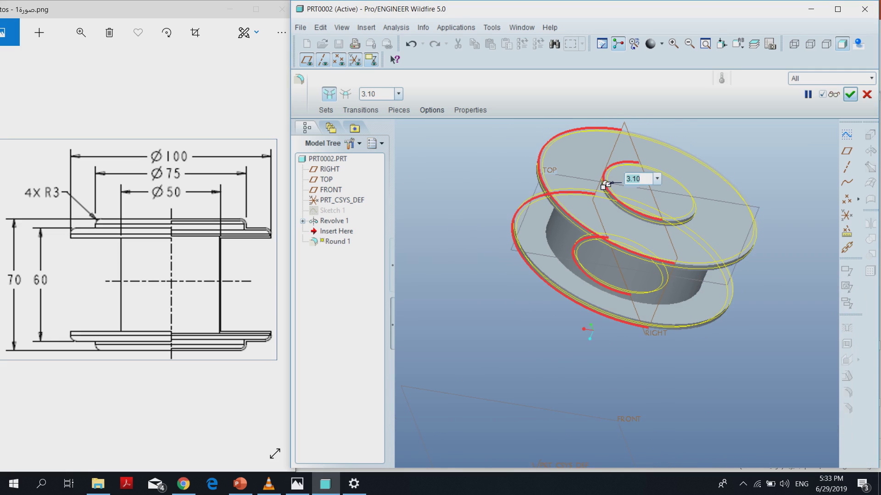
type("3")
key("Return")
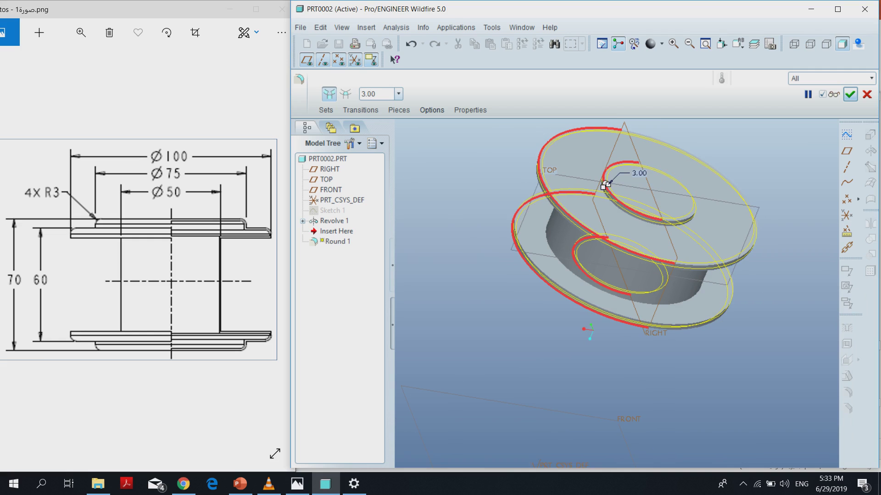
left_click(589, 329)
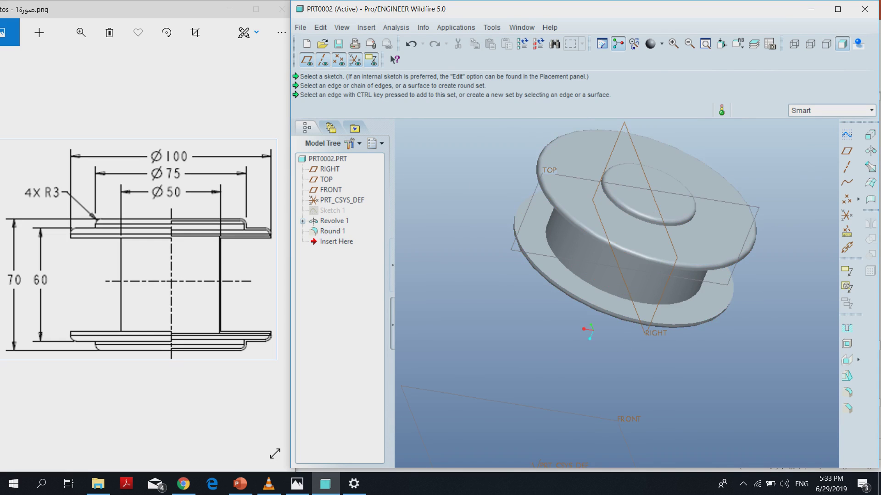
Step: Delete the Round 1 feature from the model tree
middle_click_drag(589, 330, 593, 330)
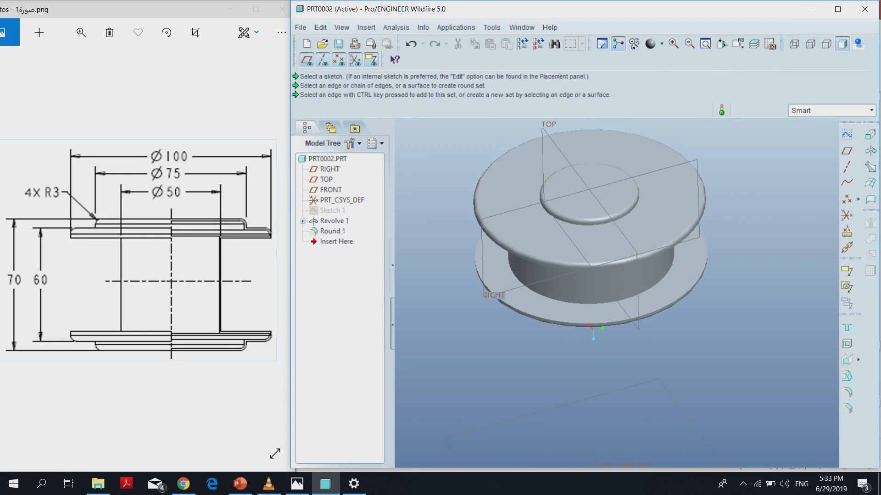
right_click(330, 231)
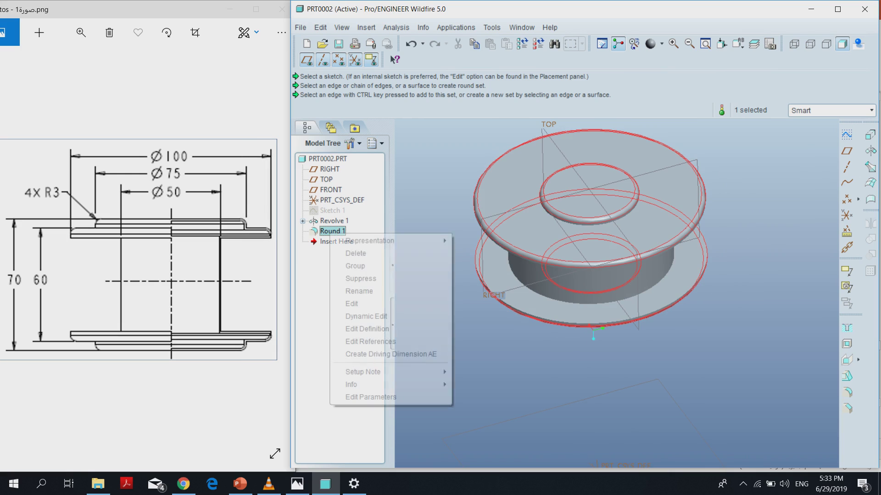
left_click(348, 254)
left_click(416, 268)
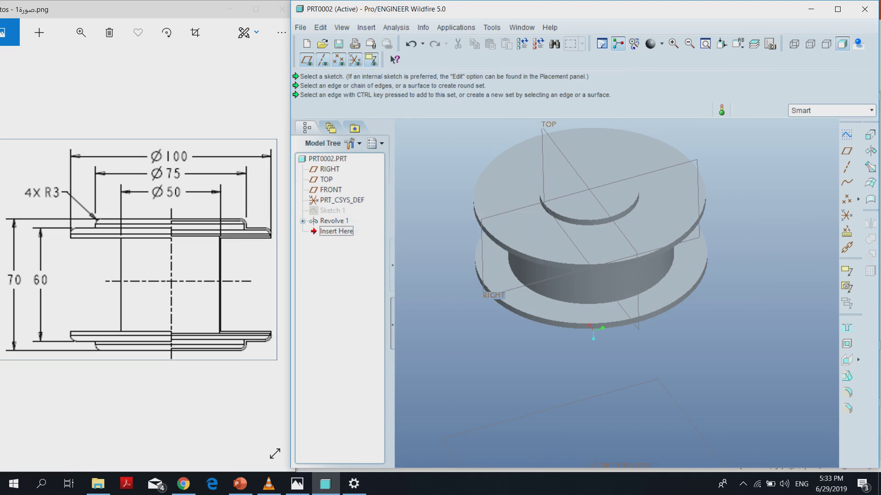
Step: Reopen Sketch 1 under Revolve 1 with Edit Definition
left_click(303, 221)
left_click(337, 231)
right_click(331, 232)
left_click(367, 252)
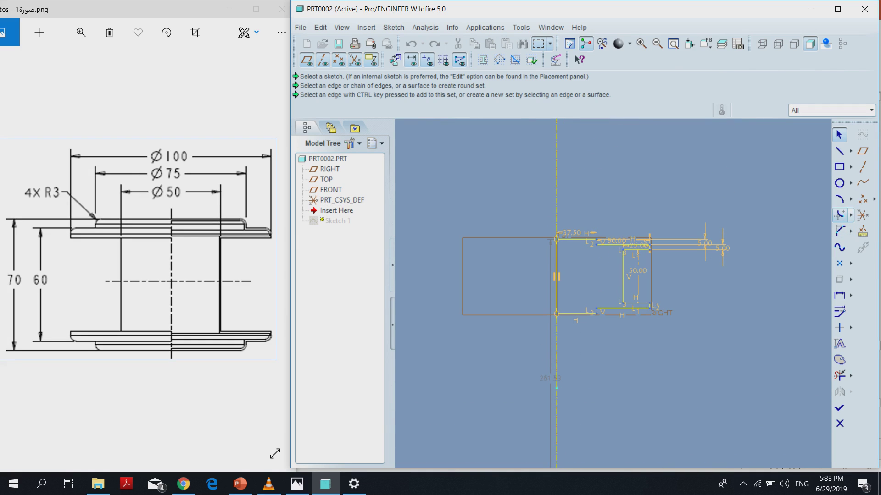
Step: Fillet the profile's upper-left corner and change its radius from 1.81 to 3.00
scroll(610, 249, "up", 1)
scroll(611, 249, "up", 1)
scroll(610, 249, "up", 2)
left_click(546, 210)
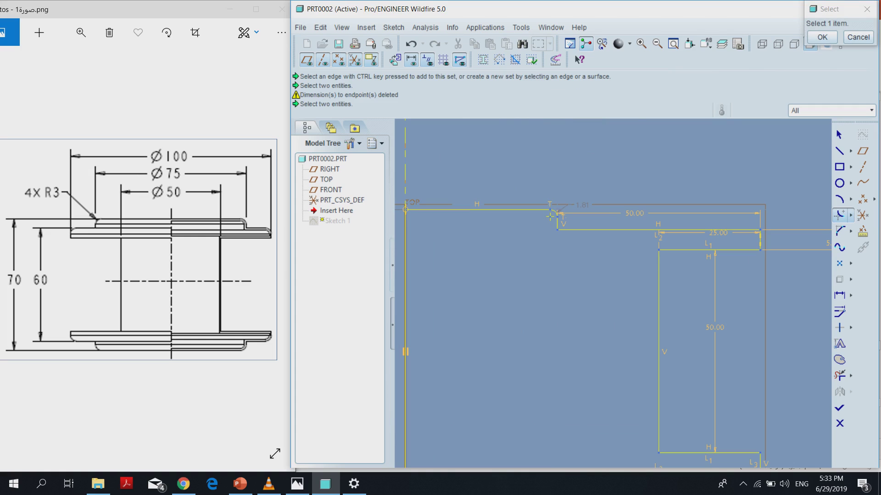
middle_click(550, 216)
double_click(550, 216)
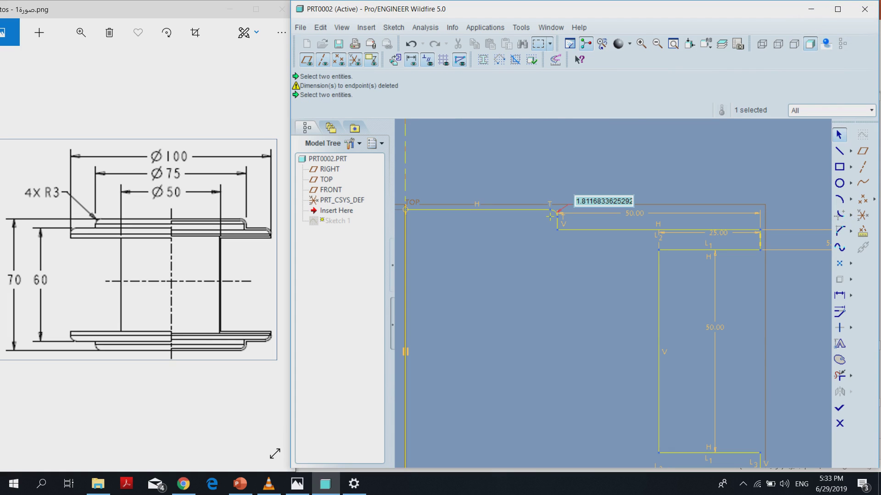
type("3")
key("Return")
Step: Add circular fillets to the top-right, bottom-right and bottom-left profile corners
scroll(550, 216, "down", 4)
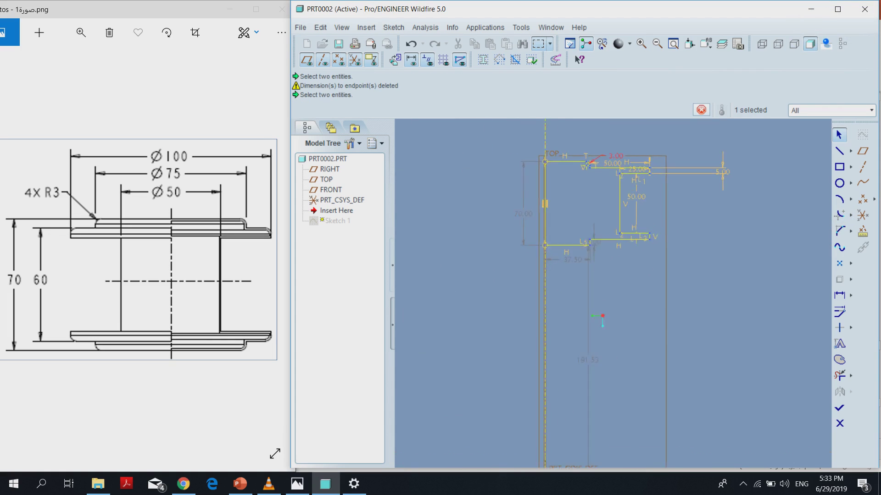
left_click(840, 215)
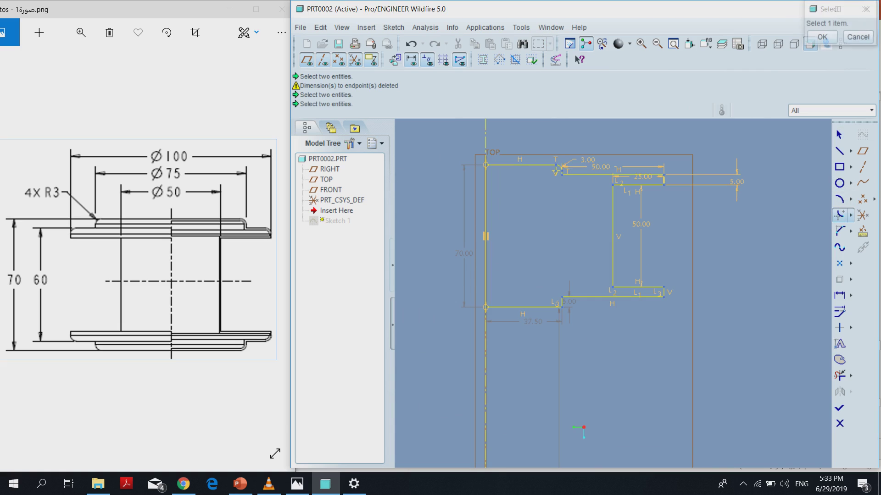
left_click(654, 175)
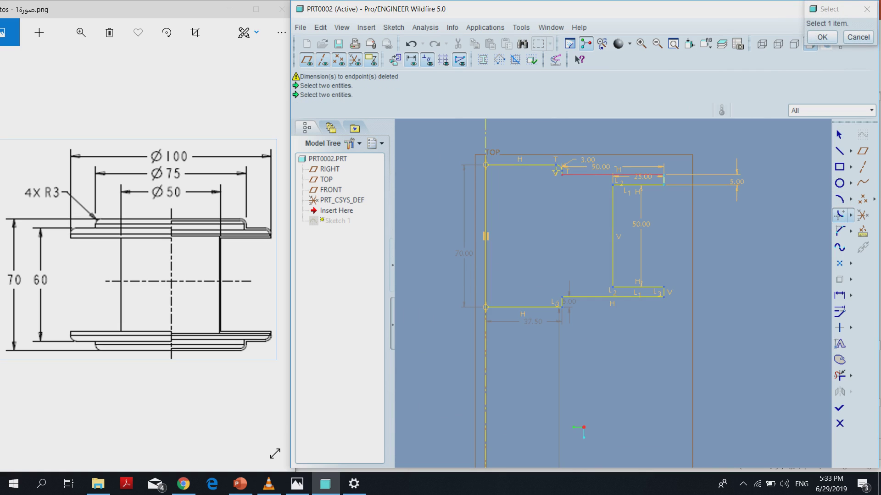
left_click(654, 296)
left_click(664, 292)
left_click(527, 307)
left_click(562, 302)
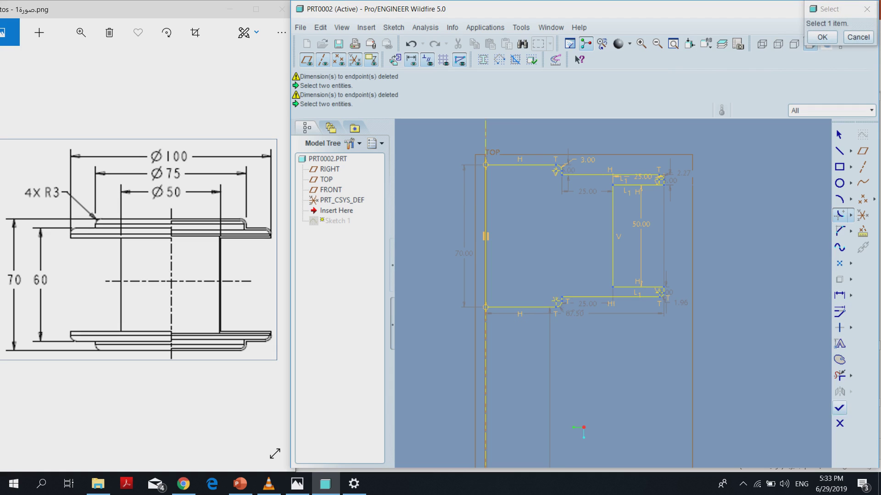
left_click(822, 36)
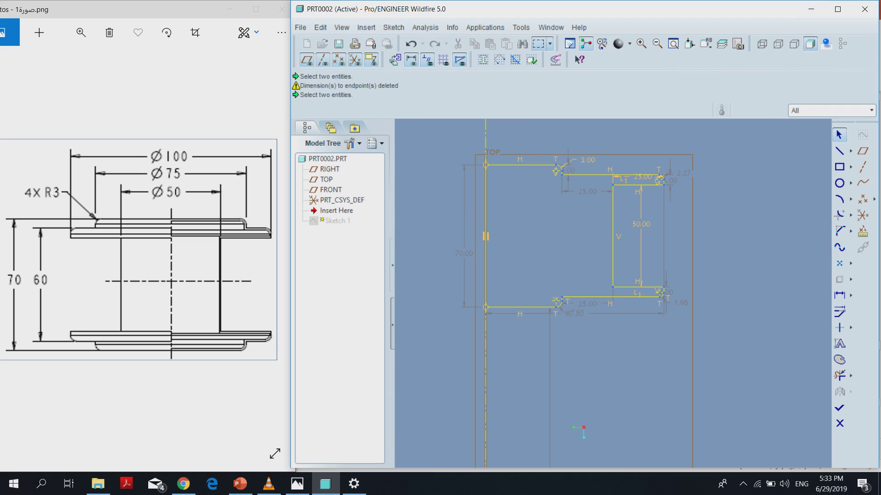
Step: Change the 2.27 and 1.96 fillet radii to 3.00
double_click(683, 173)
type("3")
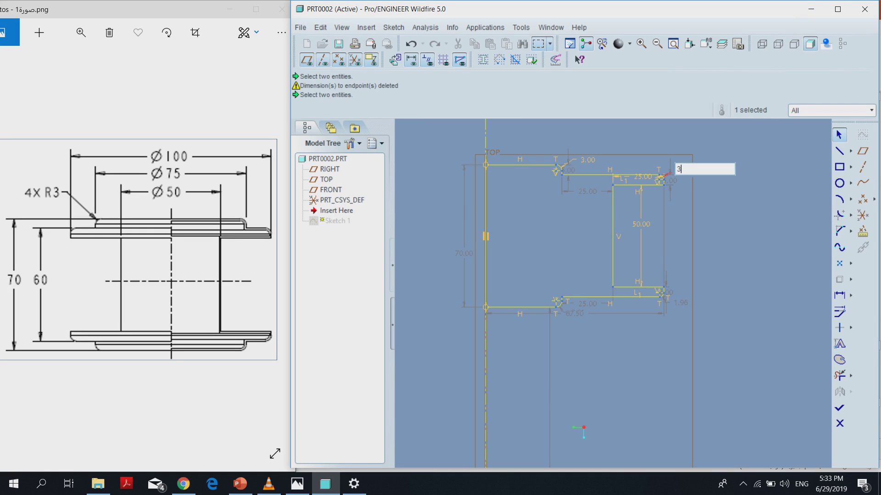
key("Return")
scroll(659, 151, "up", 1)
scroll(659, 151, "up", 1)
scroll(659, 152, "up", 1)
scroll(659, 151, "up", 1)
left_click_drag(677, 232, 692, 234)
double_click(692, 234)
type("3")
key("Return")
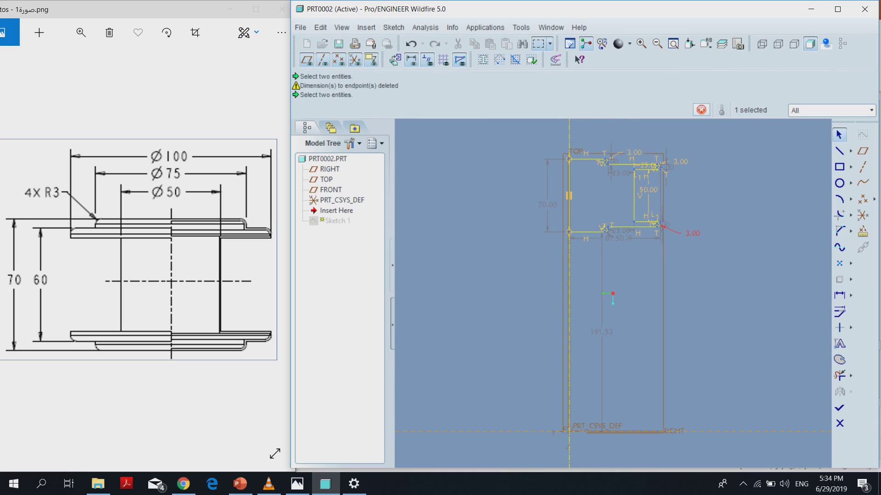
Step: Change the 3.01 fillet radius to 3.00, then finish the sketch to regenerate Revolve 1
scroll(613, 235, "up", 5)
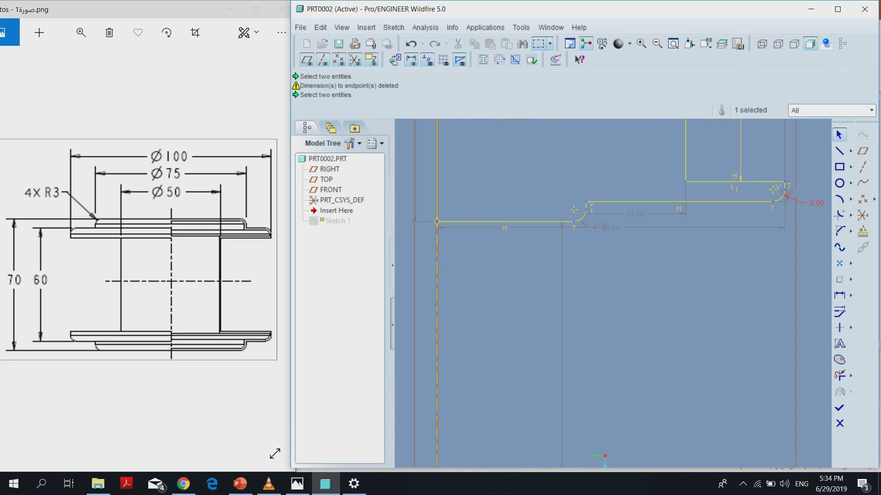
double_click(598, 226)
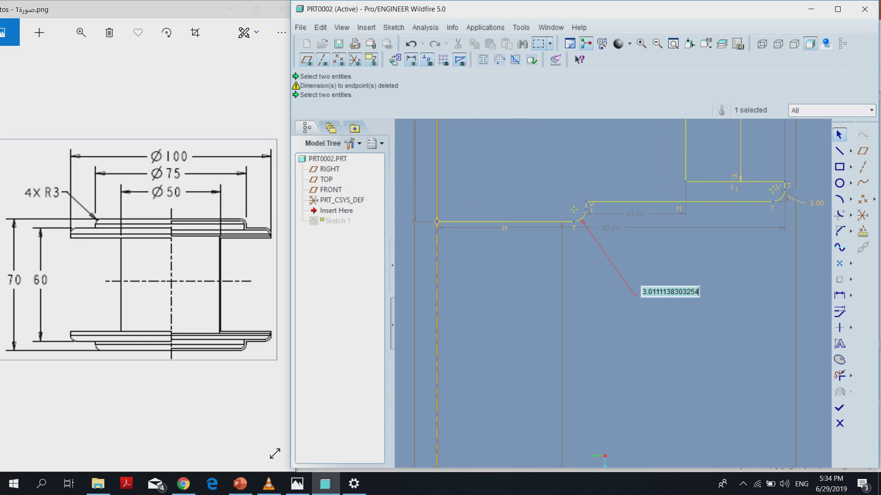
type("3")
key("Return")
scroll(614, 236, "down", 5)
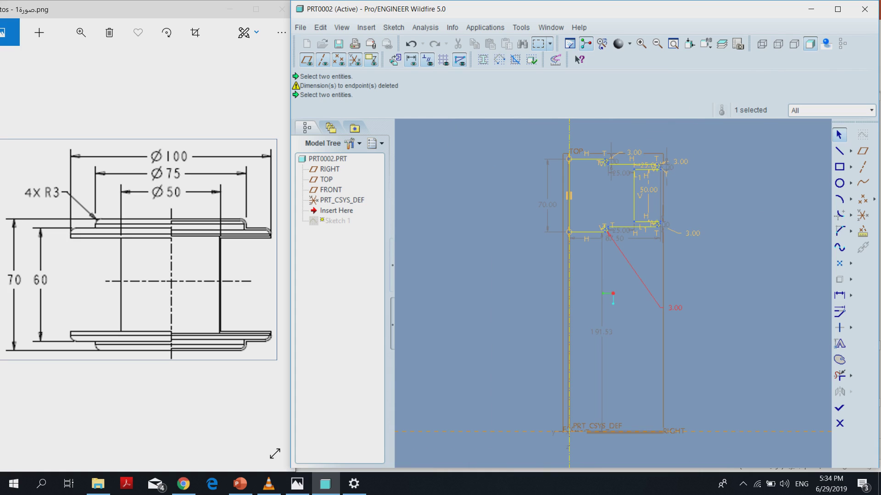
scroll(607, 229, "up", 3)
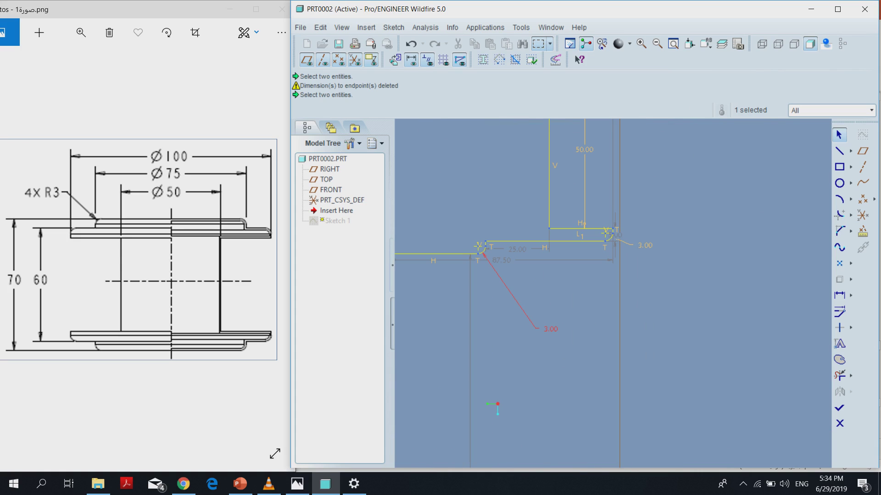
scroll(707, 217, "down", 2)
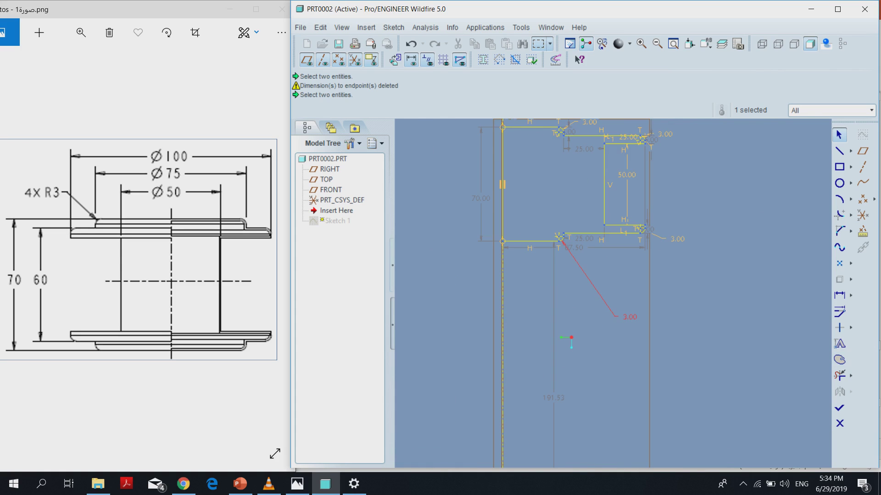
left_click(839, 407)
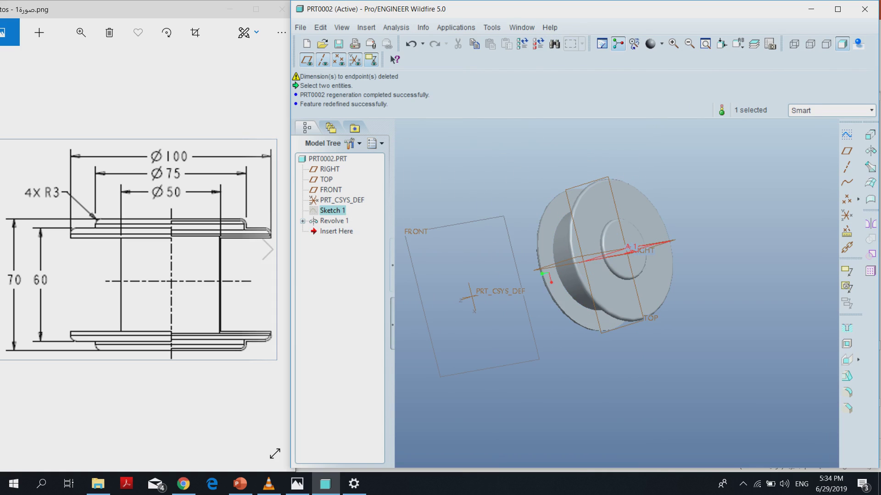
left_click(269, 484)
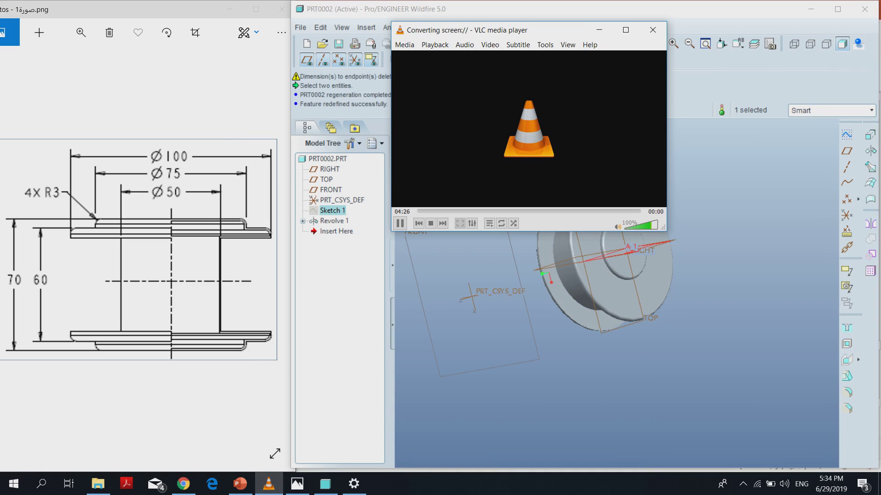